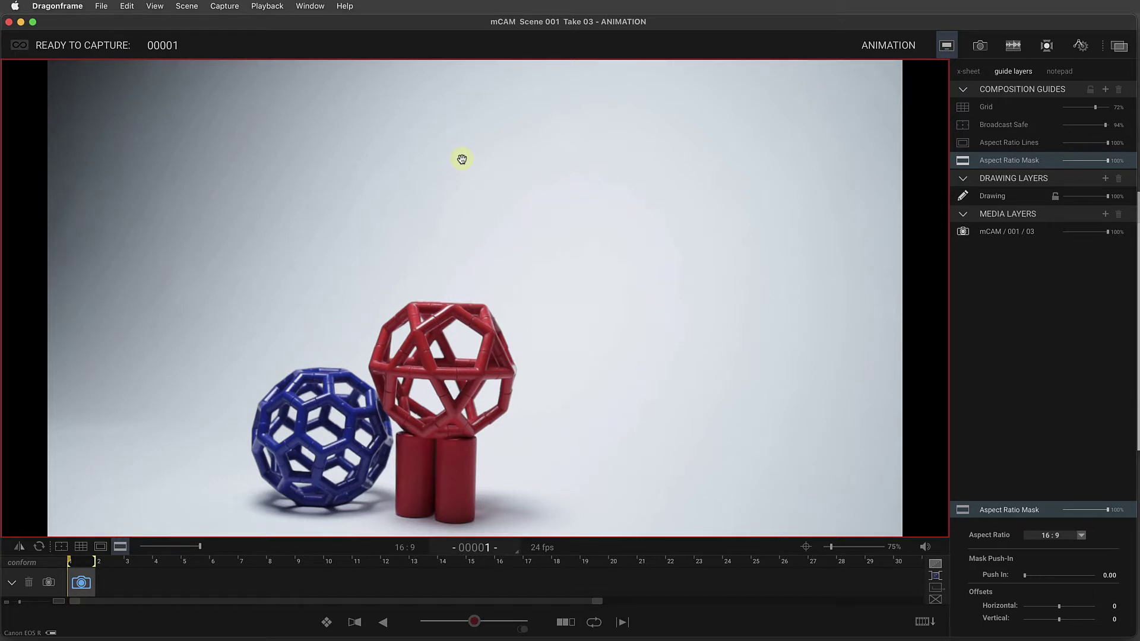
Step: Add camera C2 with its own new exposure X2, using the Canon EOS 7D as its video source
{"action": "mouse_move", "coordinate": [433, 158]}
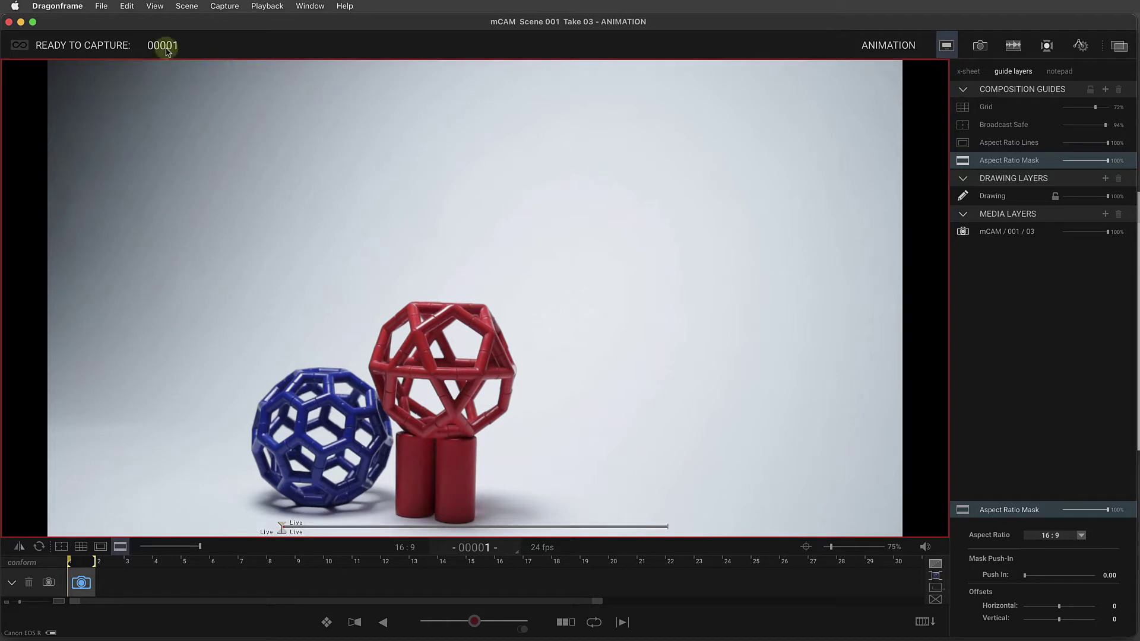
{"action": "left_click", "coordinate": [187, 8]}
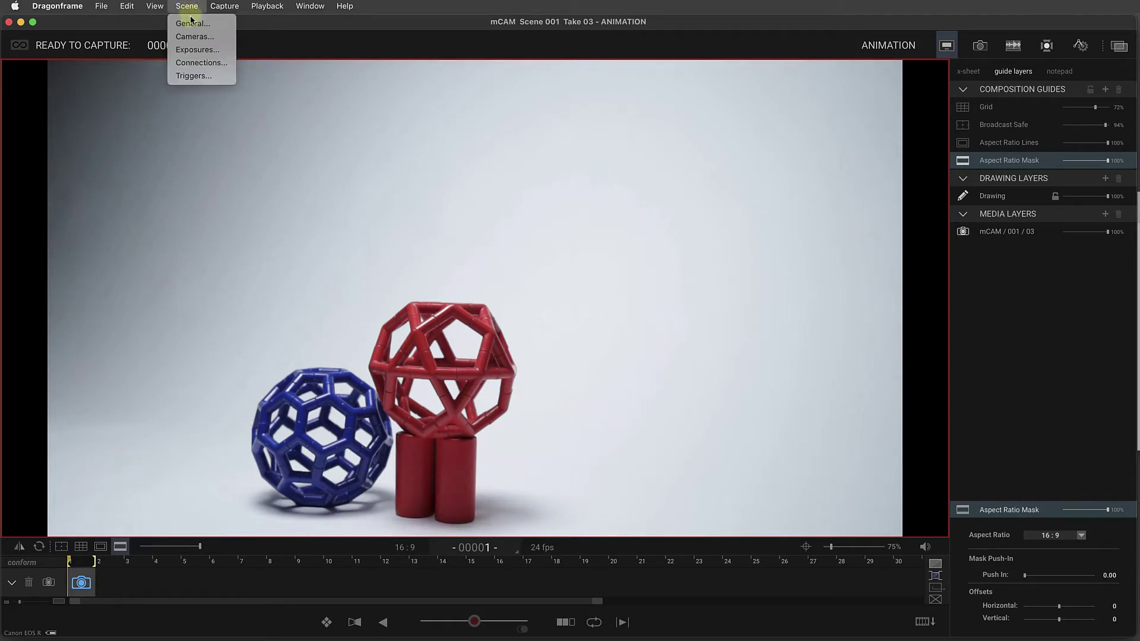
{"action": "mouse_move", "coordinate": [231, 9]}
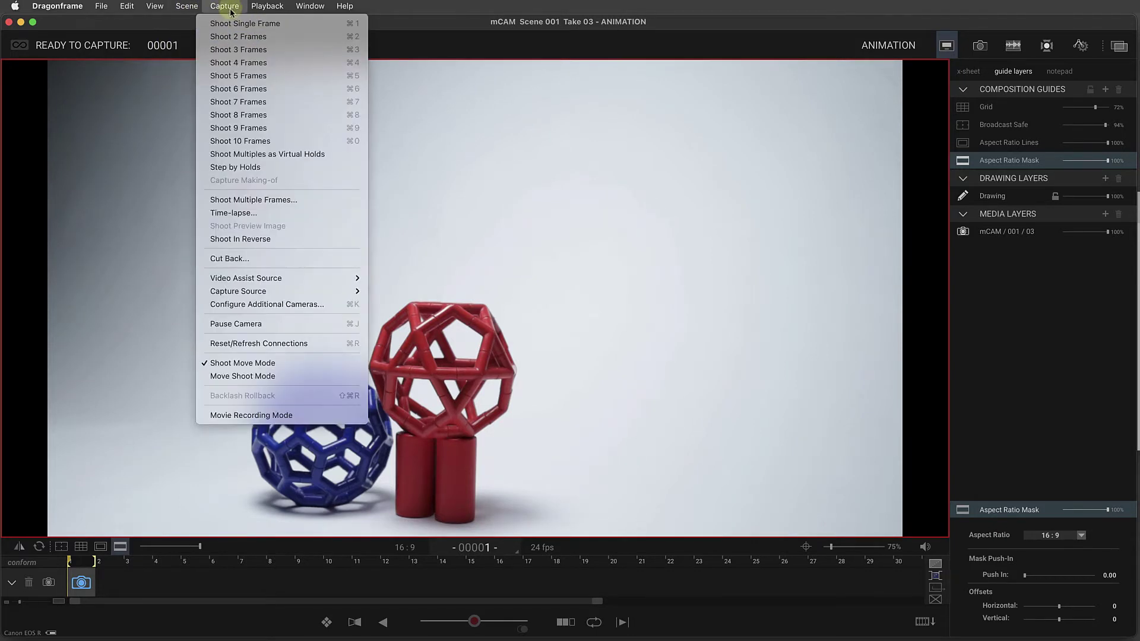
{"action": "left_click", "coordinate": [270, 305]}
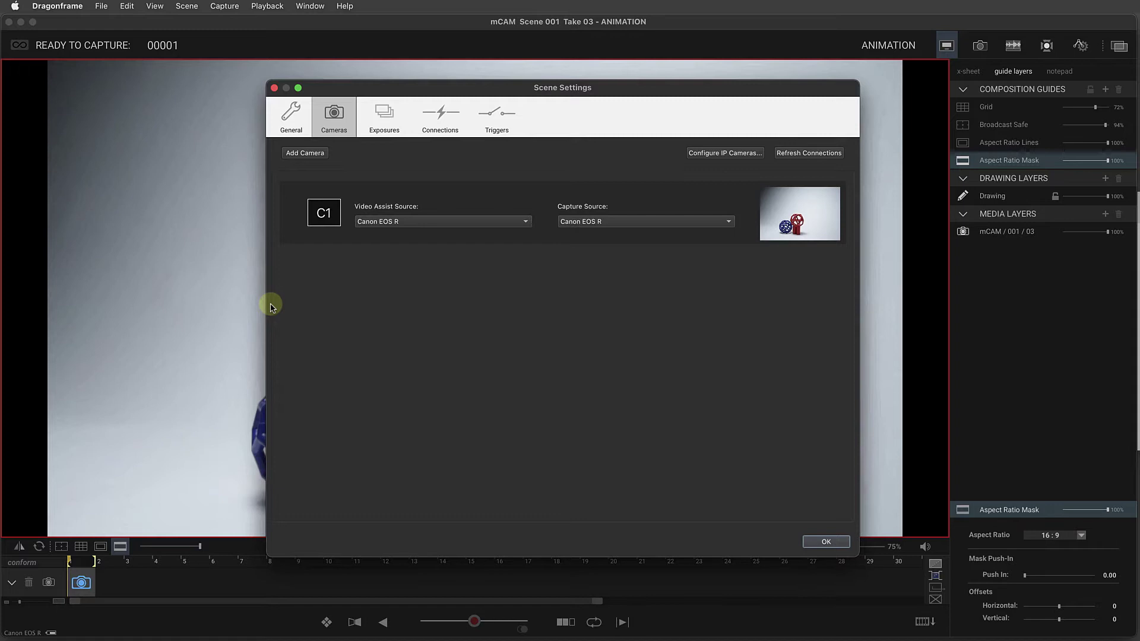
{"action": "left_click", "coordinate": [313, 155]}
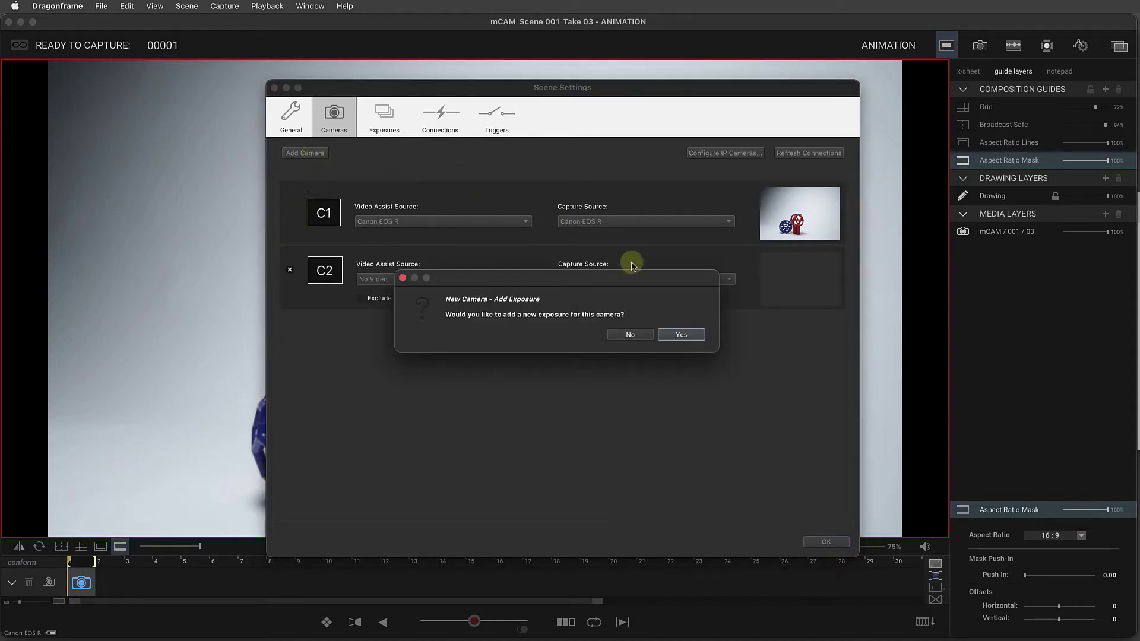
{"action": "left_click", "coordinate": [681, 335]}
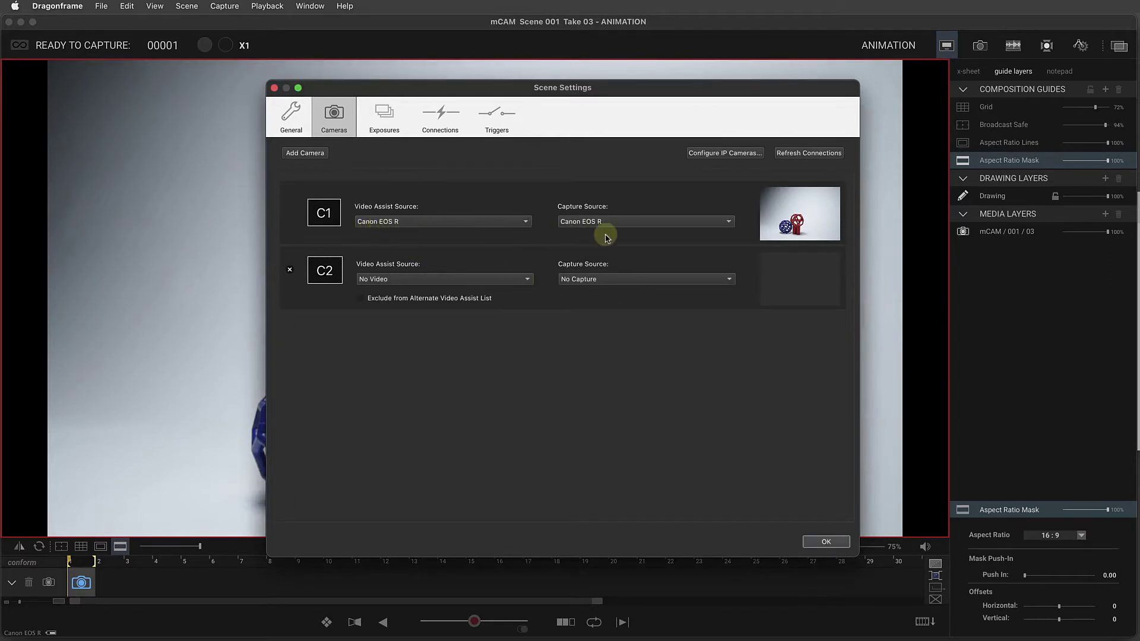
{"action": "left_click", "coordinate": [402, 281]}
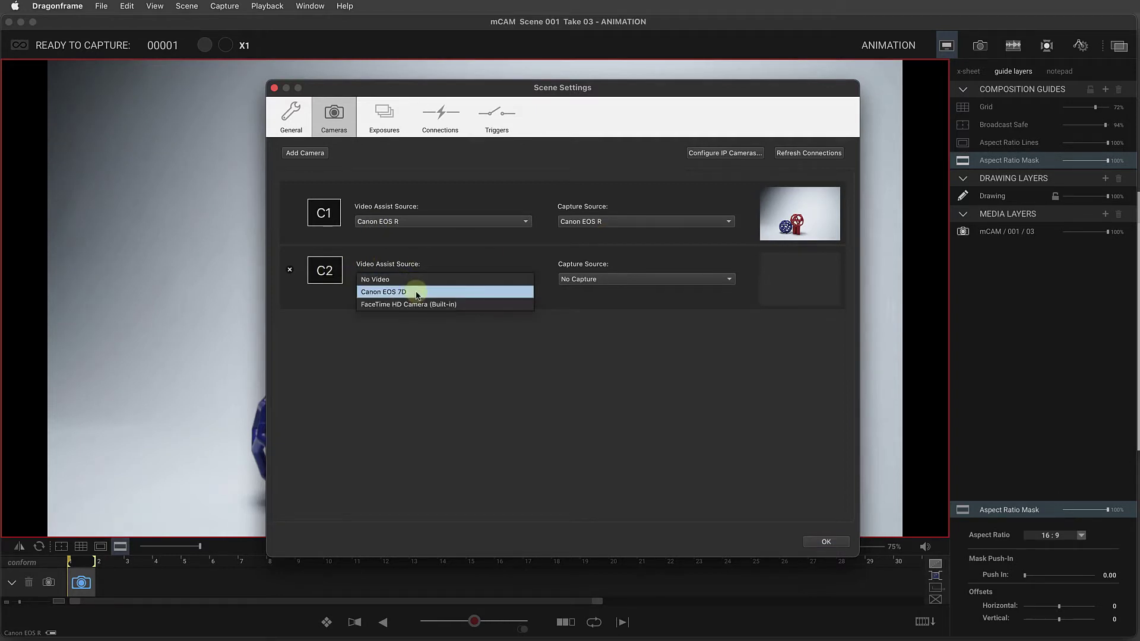
{"action": "left_click", "coordinate": [417, 292]}
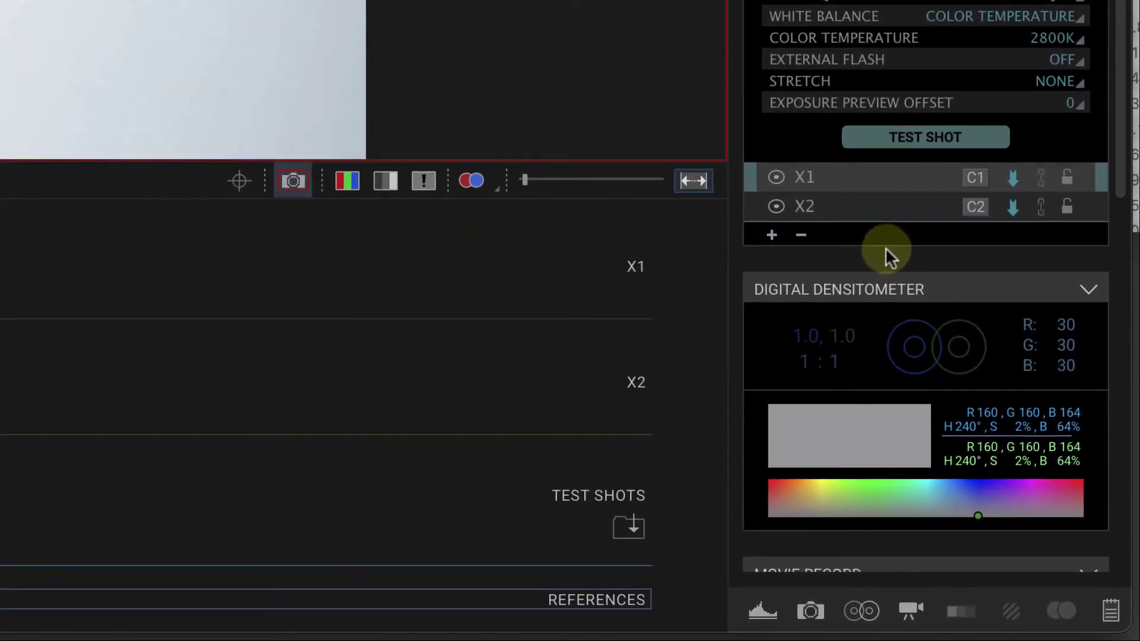
{"action": "left_click", "coordinate": [771, 237]}
{"action": "left_click", "coordinate": [771, 266]}
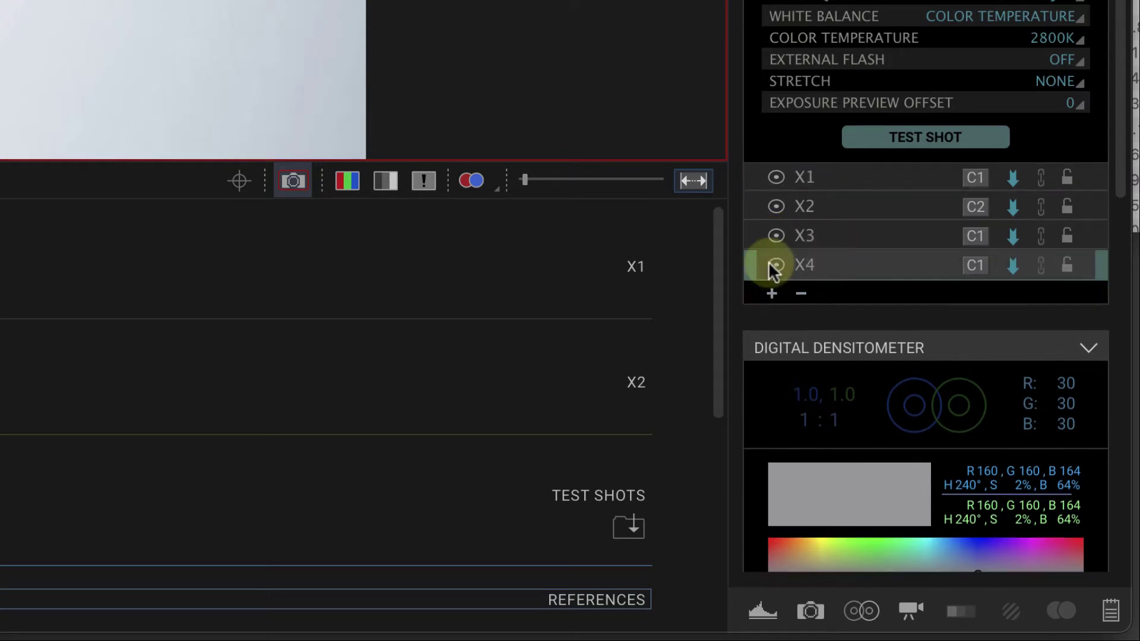
{"action": "left_click", "coordinate": [974, 236]}
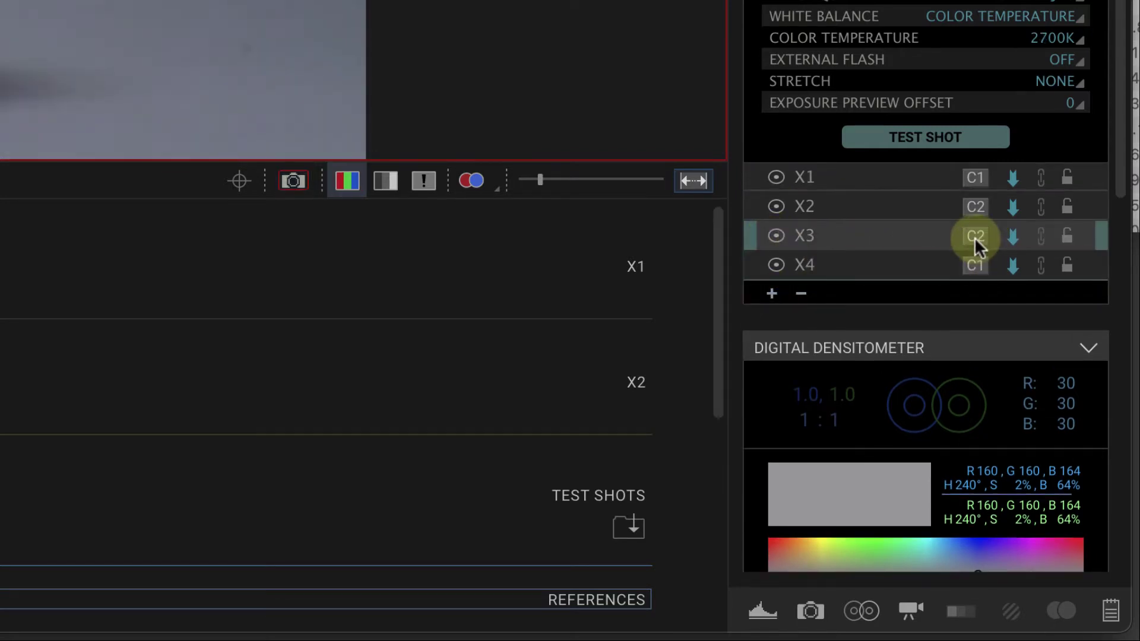
{"action": "left_click", "coordinate": [974, 237]}
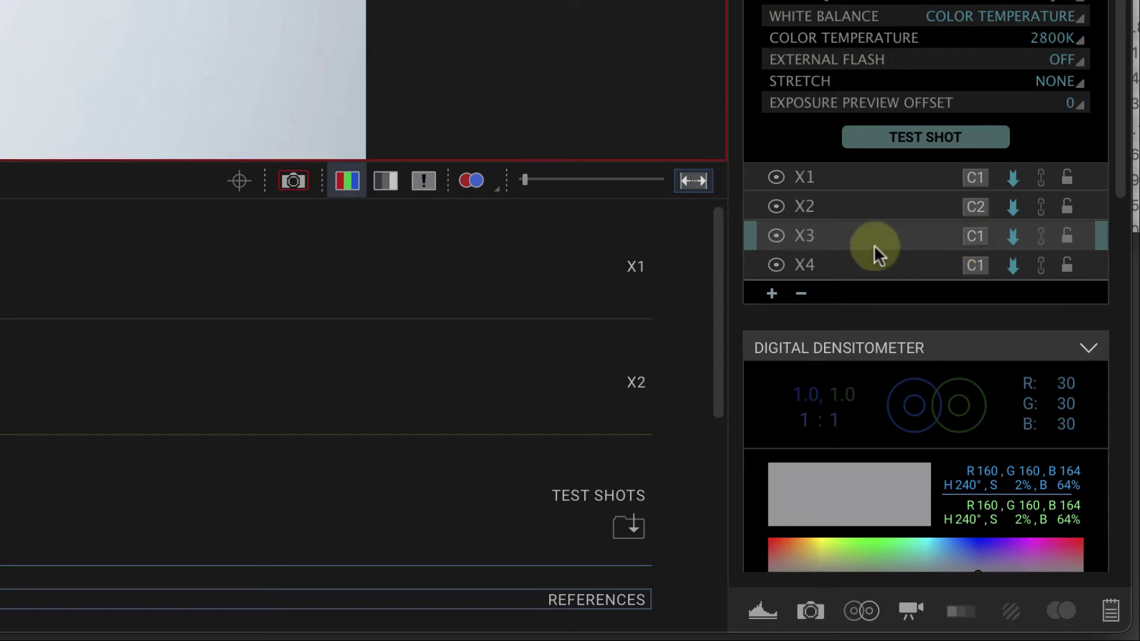
{"action": "left_click", "coordinate": [800, 295]}
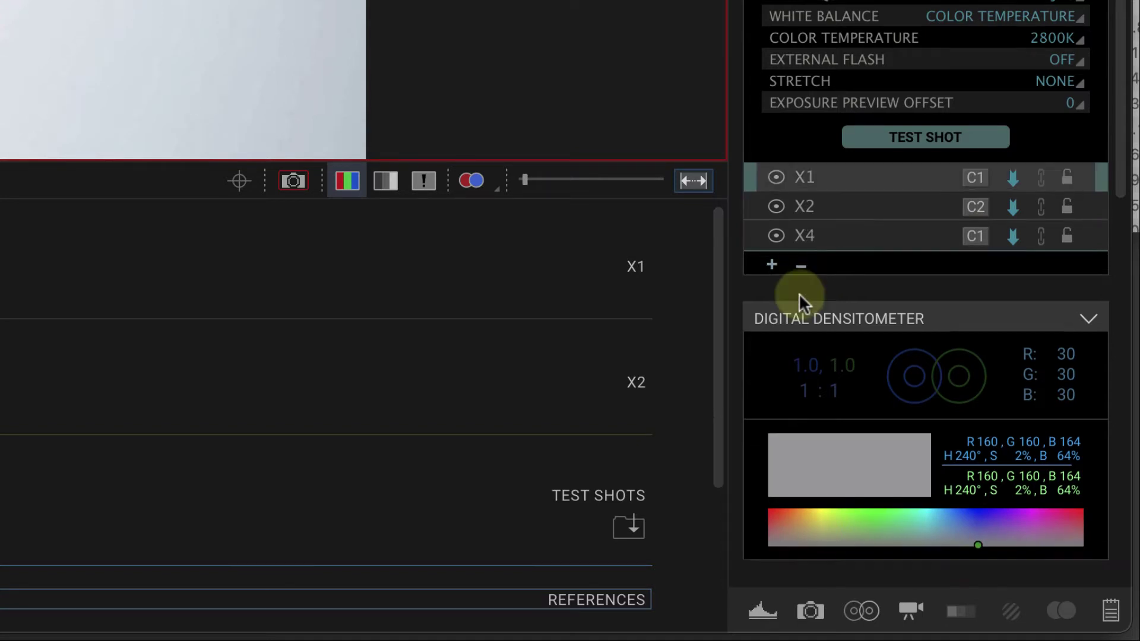
{"action": "left_click", "coordinate": [842, 241]}
{"action": "left_click", "coordinate": [799, 261]}
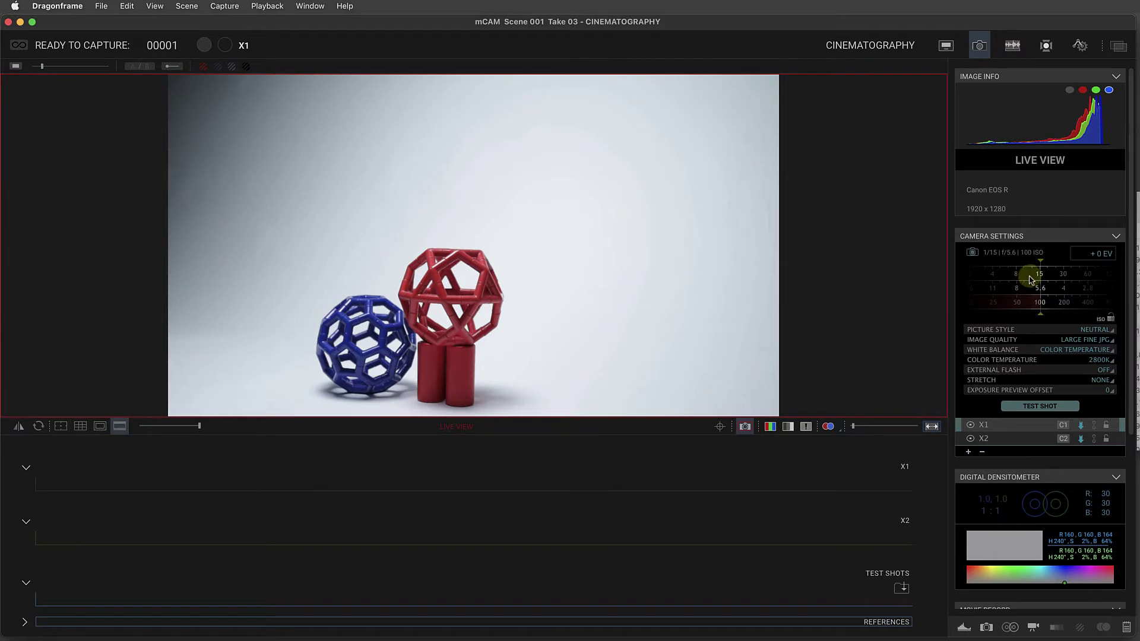
Step: Take a test shot of exposure X1 with the Canon EOS R
{"action": "scroll", "coordinate": [1032, 276], "scroll_direction": "down", "scroll_amount": 1}
{"action": "scroll", "coordinate": [1031, 274], "scroll_direction": "up", "scroll_amount": 1}
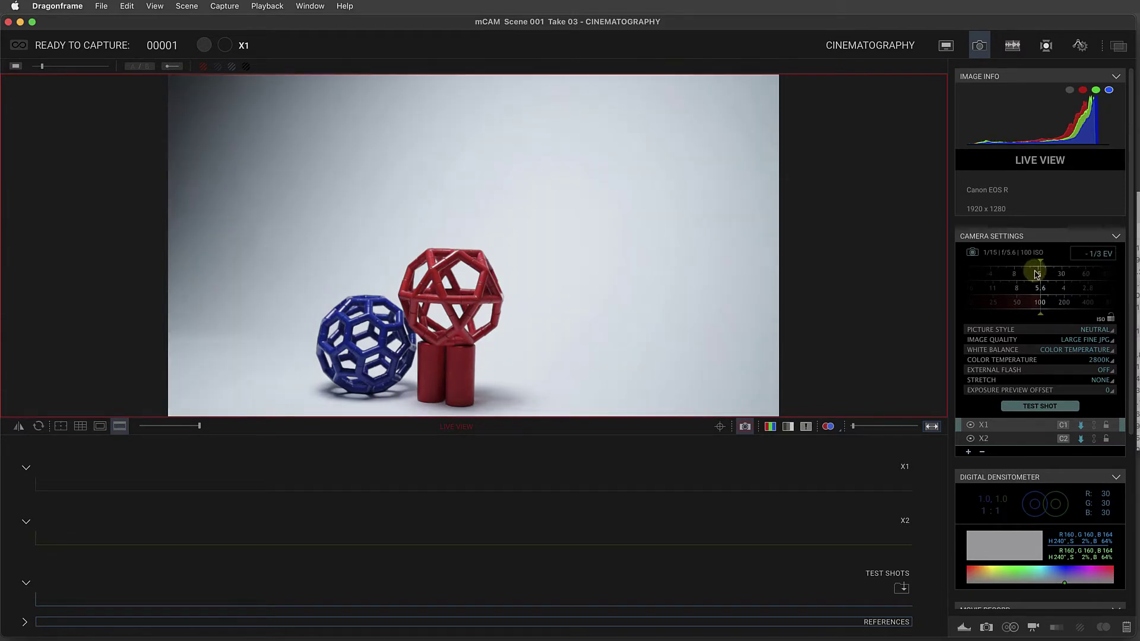
{"action": "left_click", "coordinate": [1056, 411]}
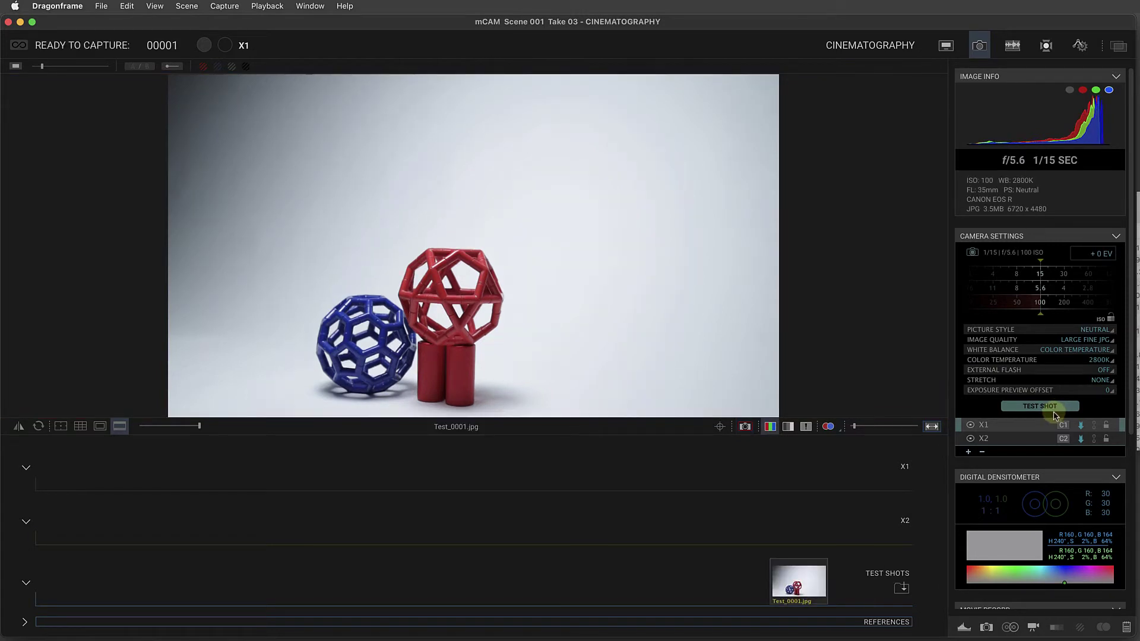
Step: Set exposure X2's shutter to 0"5, take a 7D test shot, and return to Animation
{"action": "left_click", "coordinate": [1037, 439]}
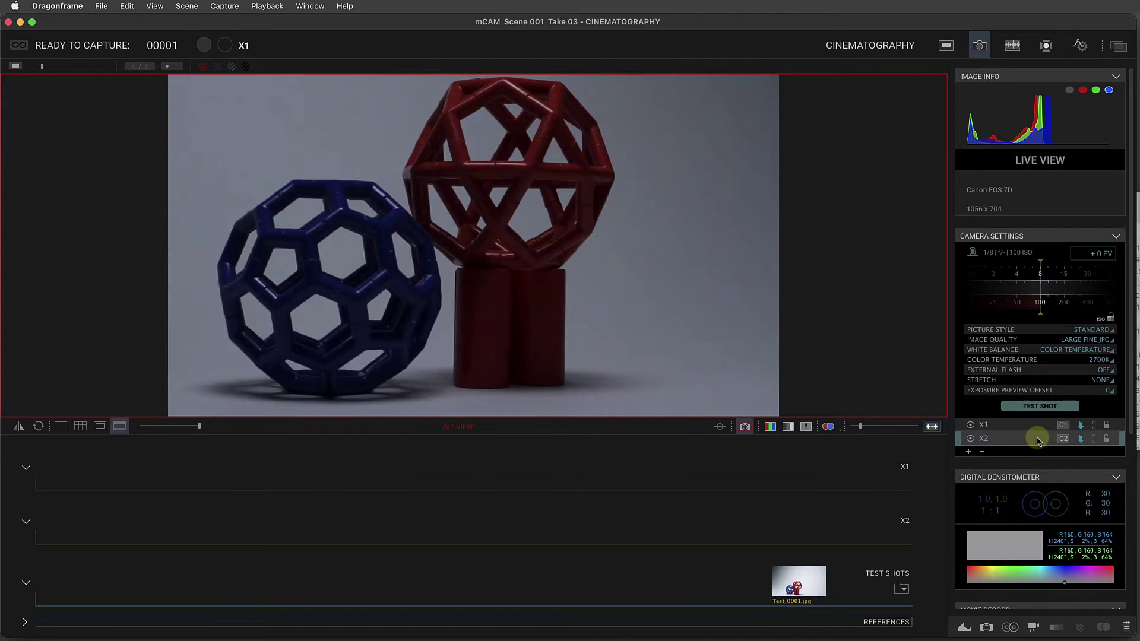
{"action": "left_click", "coordinate": [1011, 275]}
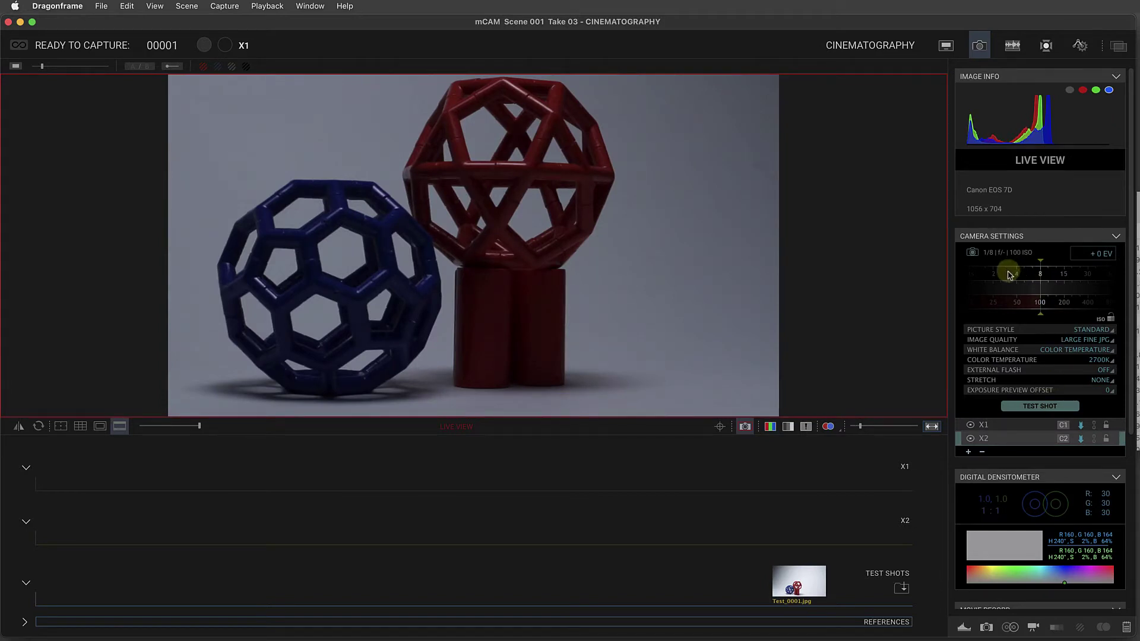
{"action": "left_click_drag", "start_coordinate": [1011, 274], "coordinate": [1059, 277]}
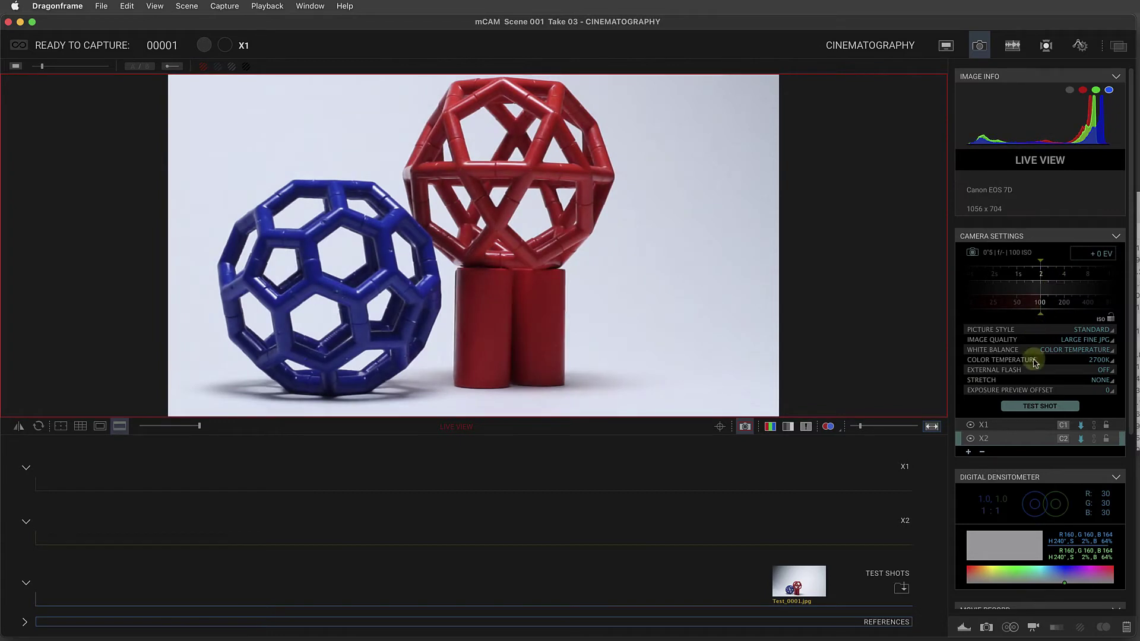
{"action": "left_click", "coordinate": [1052, 406]}
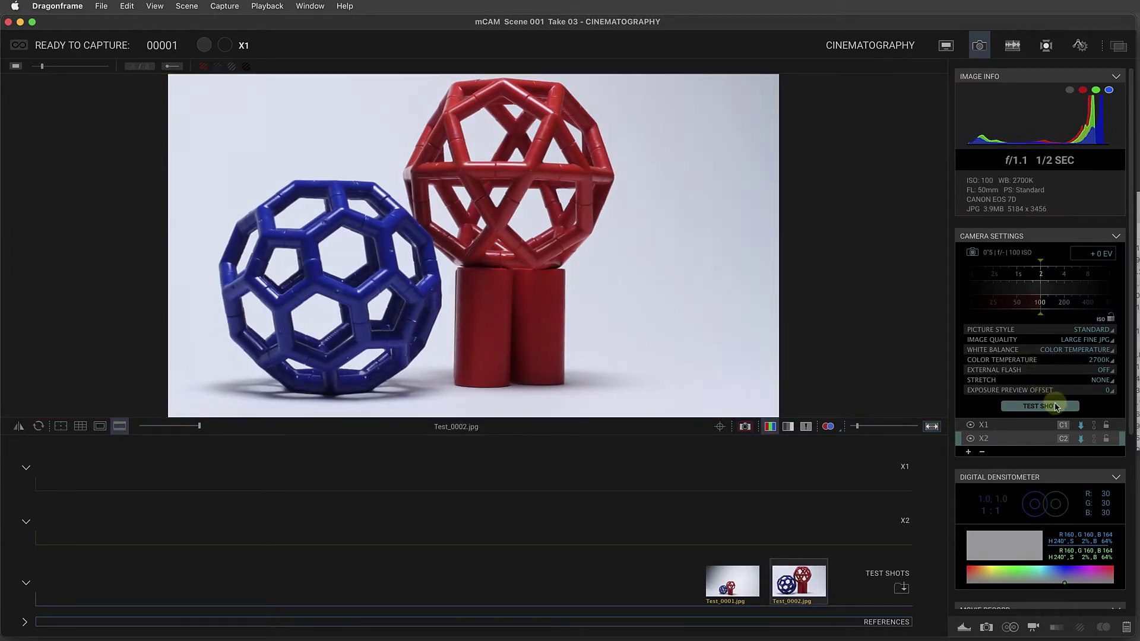
{"action": "left_click", "coordinate": [947, 48]}
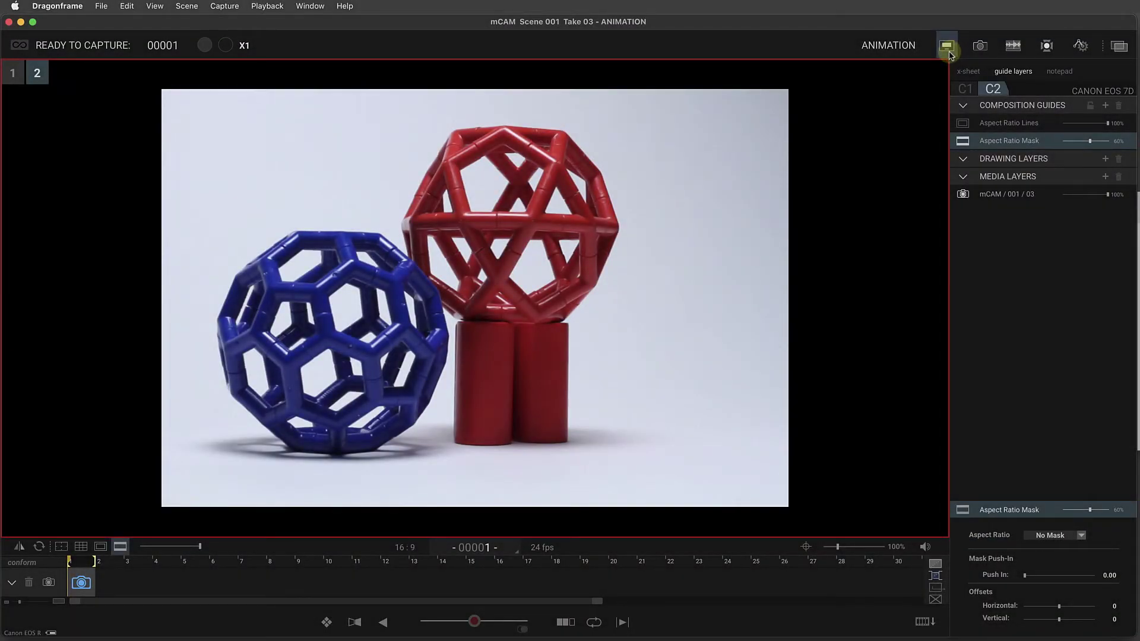
{"action": "left_click", "coordinate": [18, 80]}
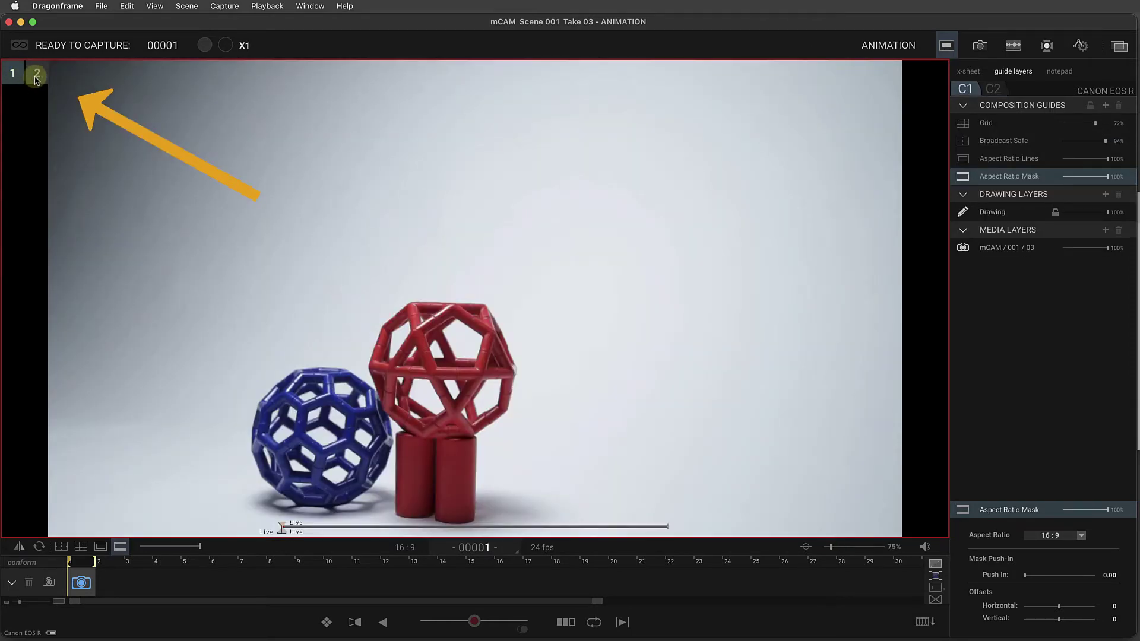
{"action": "left_click", "coordinate": [37, 77]}
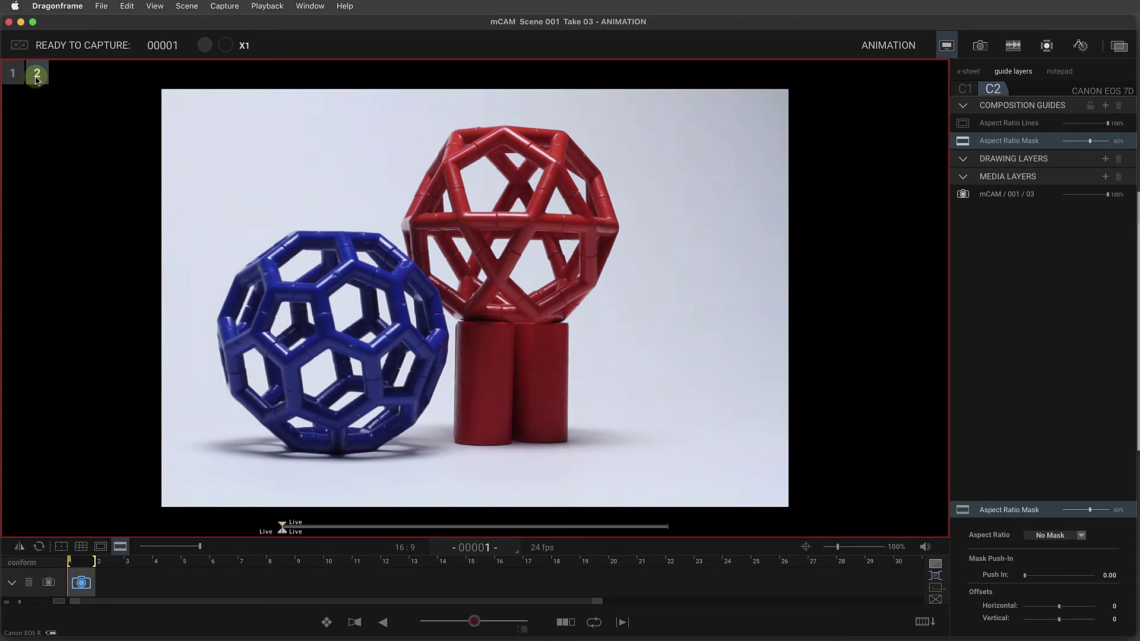
{"action": "key", "text": "1"}
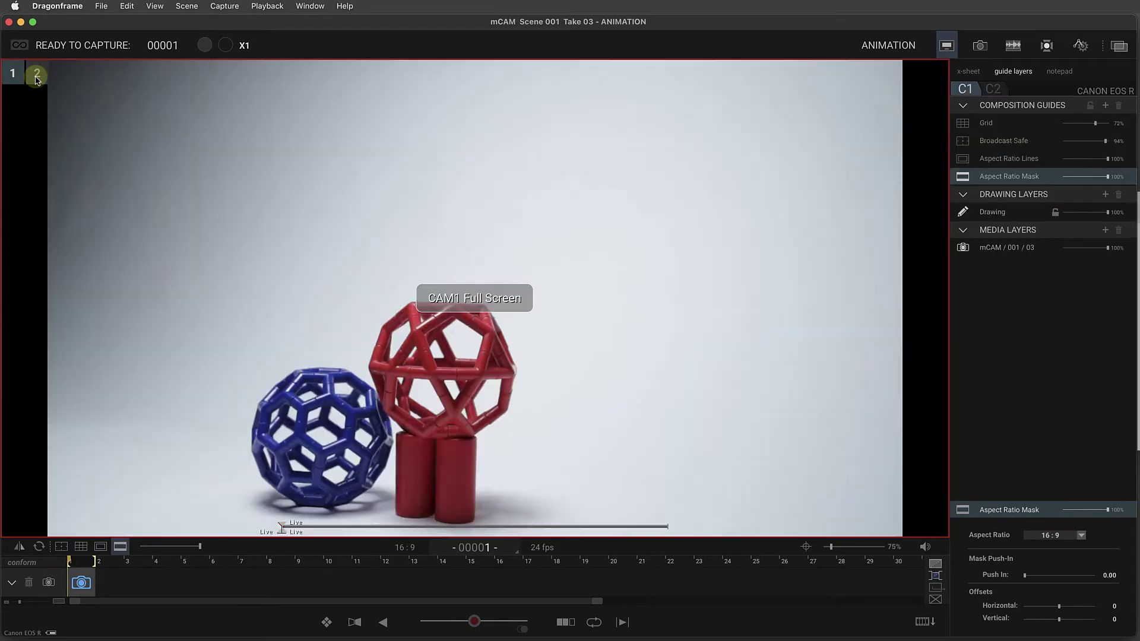
{"action": "left_click", "coordinate": [991, 90]}
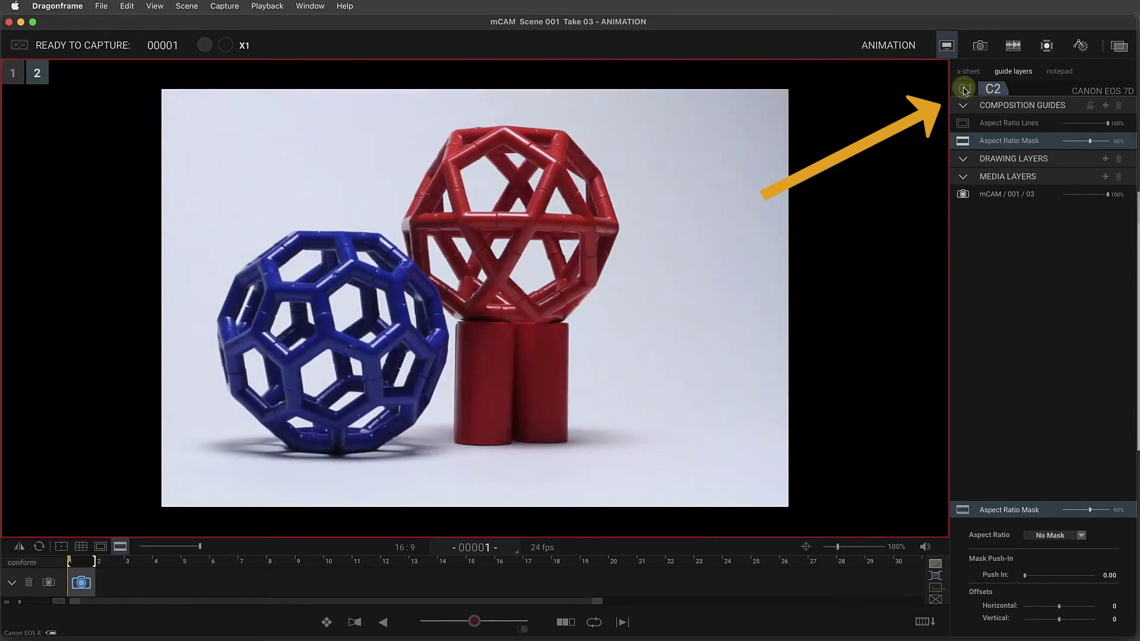
{"action": "left_click", "coordinate": [964, 89]}
{"action": "left_click", "coordinate": [993, 90]}
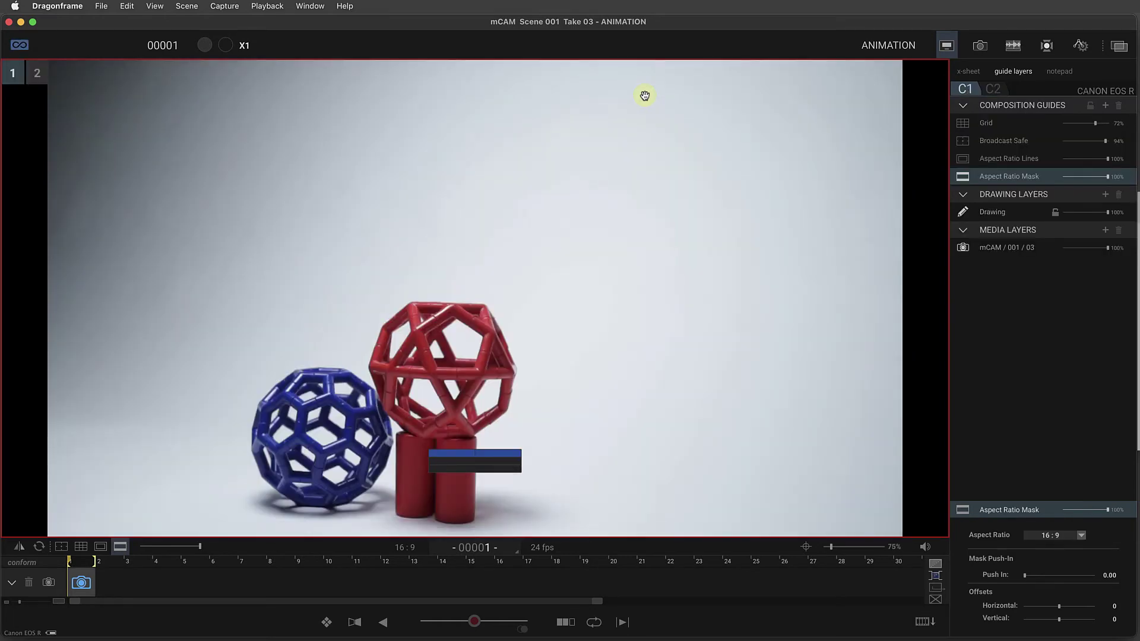
Step: Capture a frame from both cameras, then check camera views 2 and 1 and preview exposure X2
{"action": "key", "text": "2"}
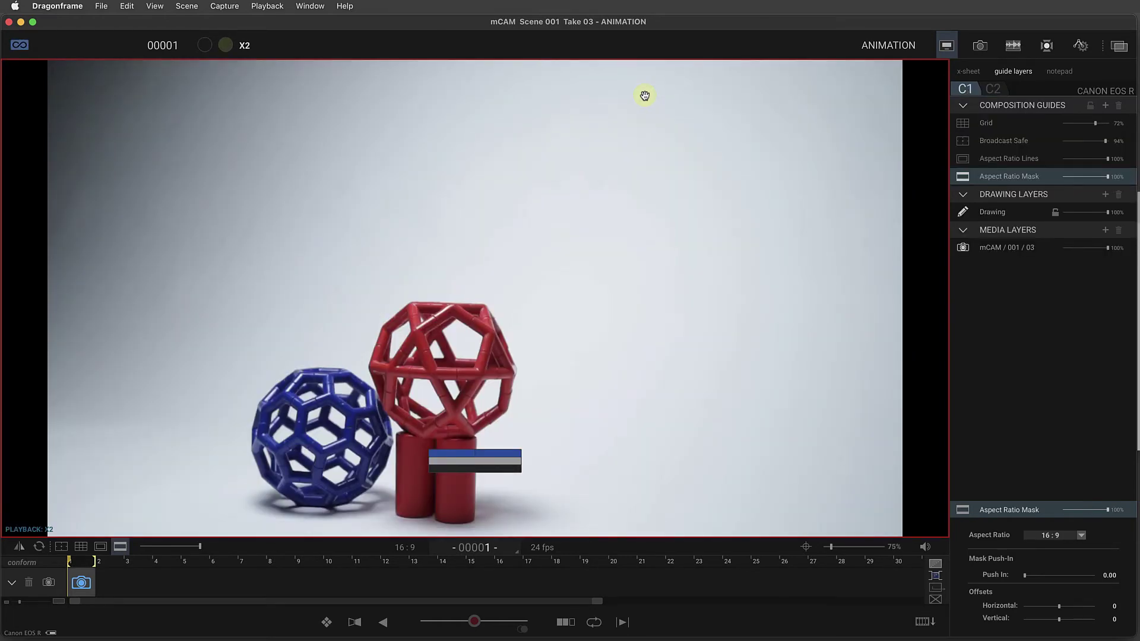
{"action": "key", "text": "Return"}
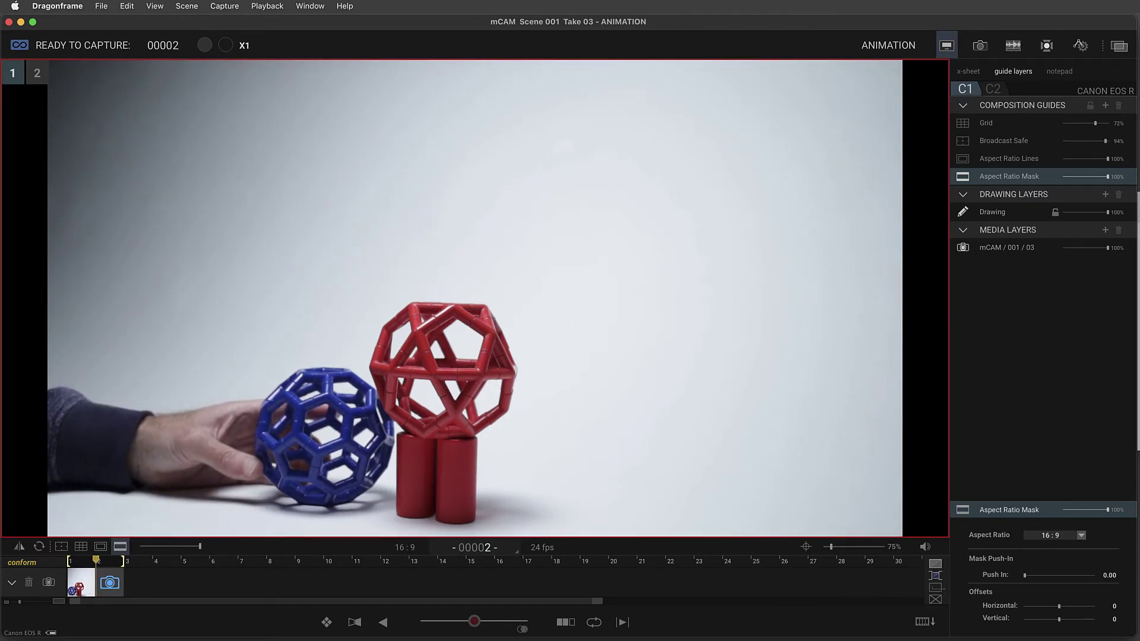
{"action": "key", "text": "super+2"}
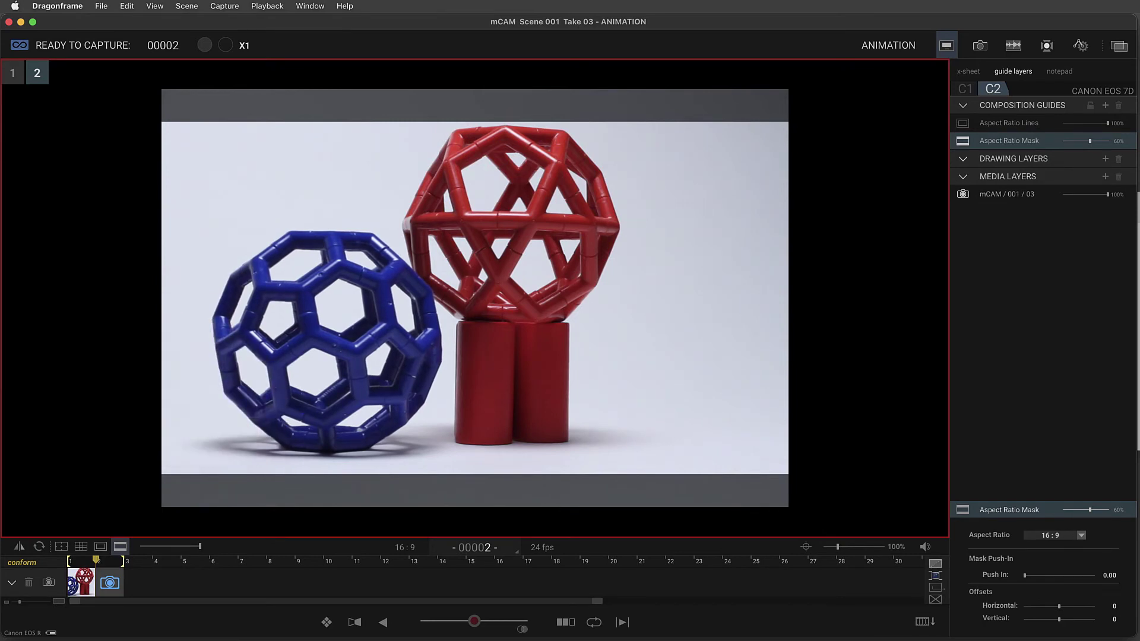
{"action": "key", "text": "1"}
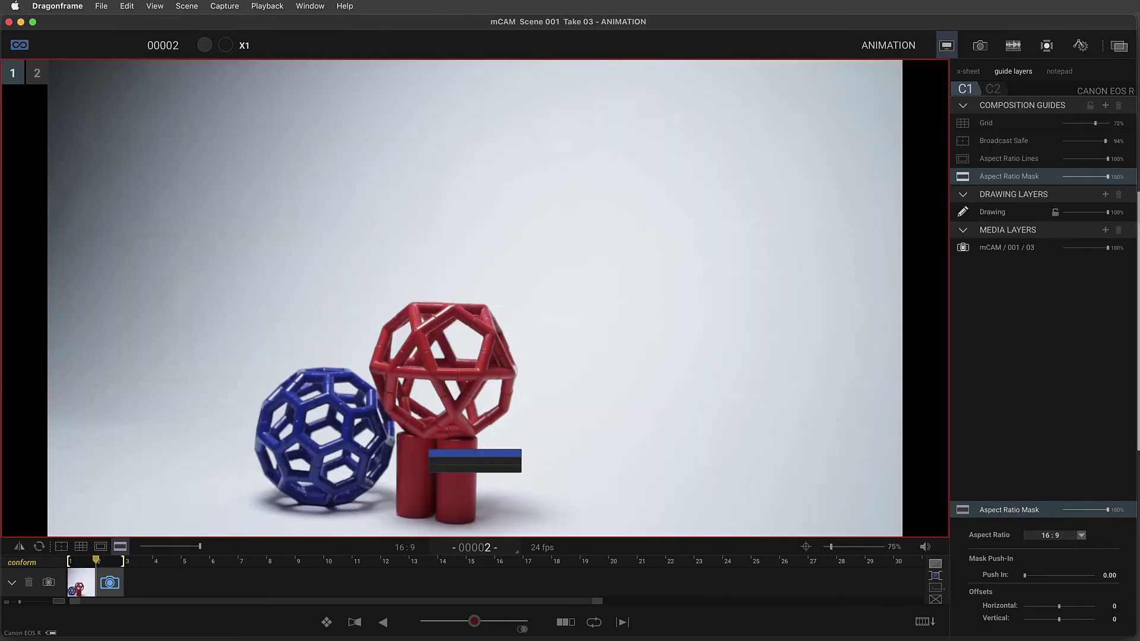
{"action": "key", "text": "2"}
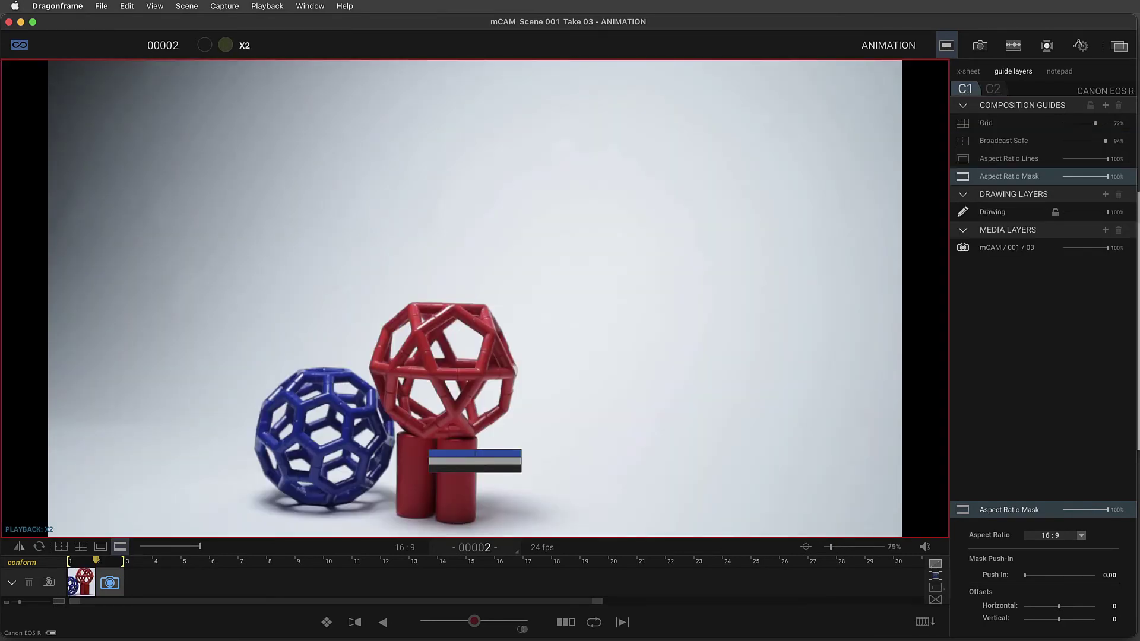
Step: Inspect the exposure details of both captured X1 frames and both X2 frames in Cinematography
{"action": "left_click", "coordinate": [979, 46]}
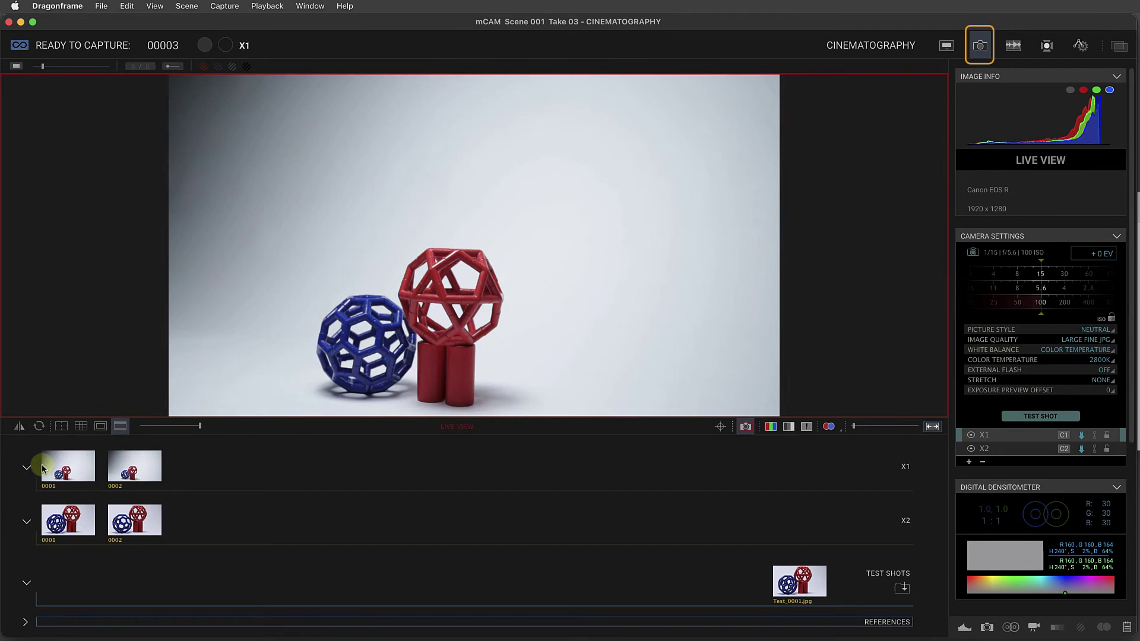
{"action": "left_click", "coordinate": [63, 471]}
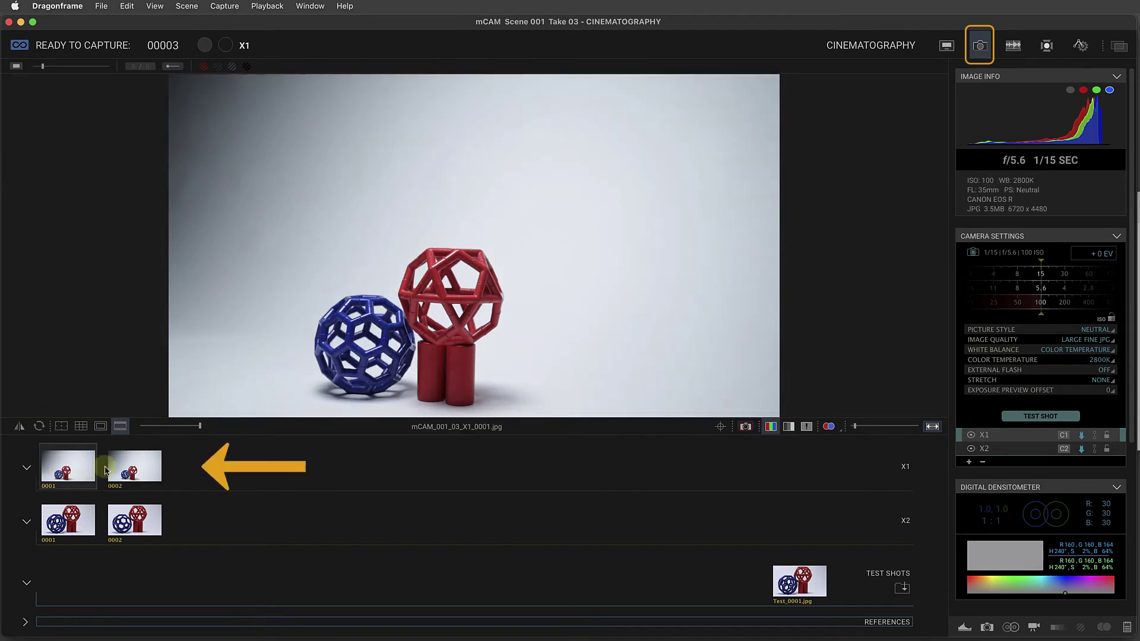
{"action": "left_click", "coordinate": [133, 470]}
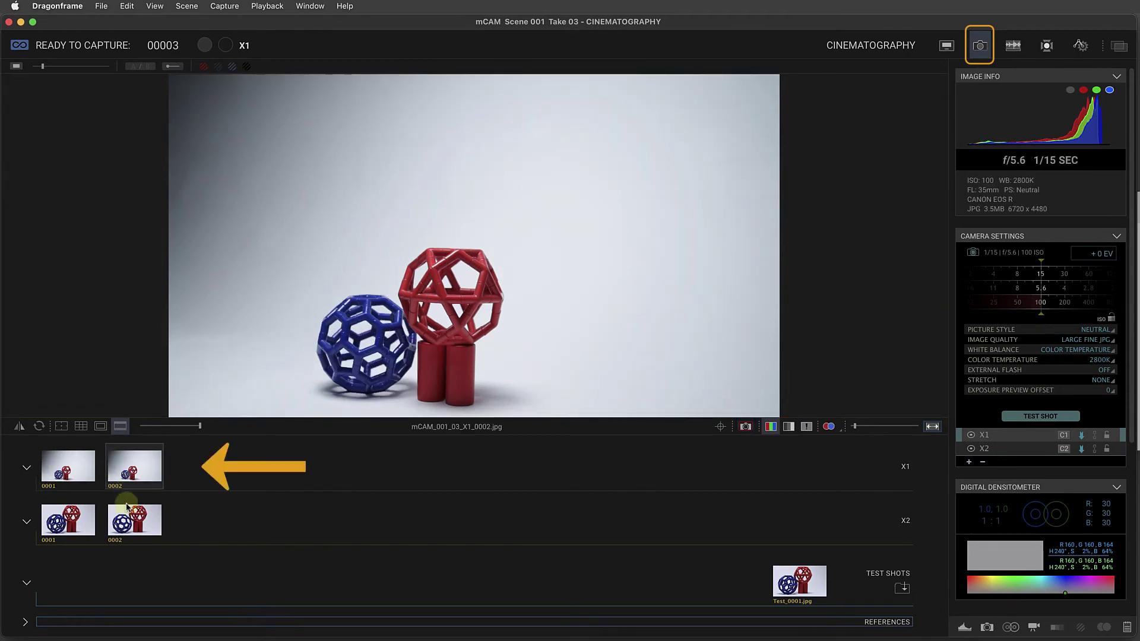
{"action": "left_click", "coordinate": [130, 523]}
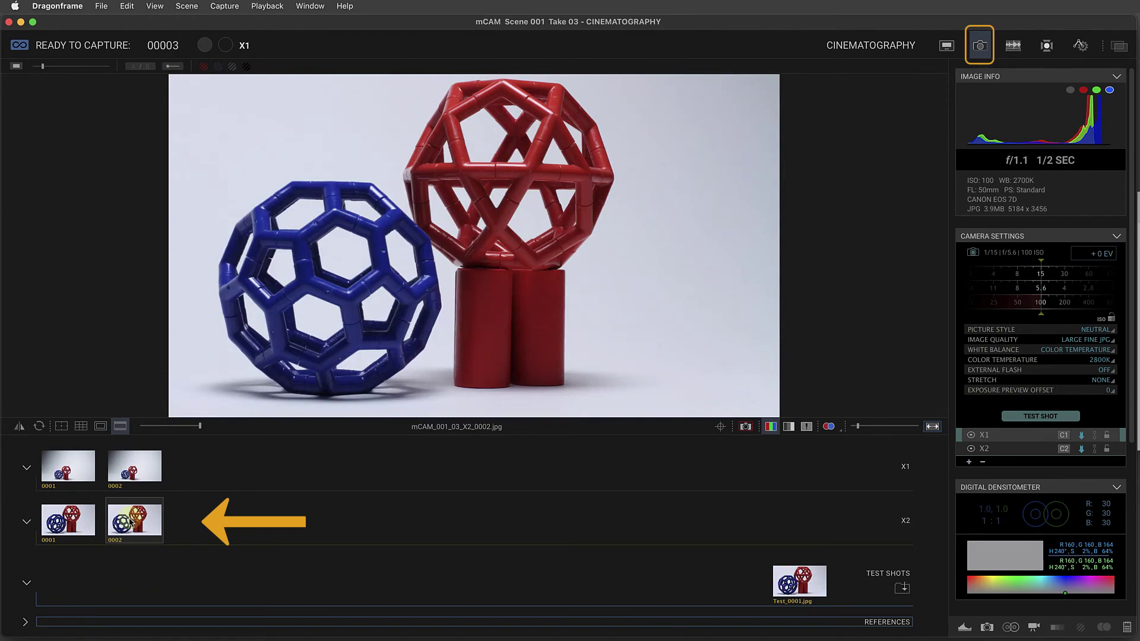
{"action": "left_click", "coordinate": [57, 523]}
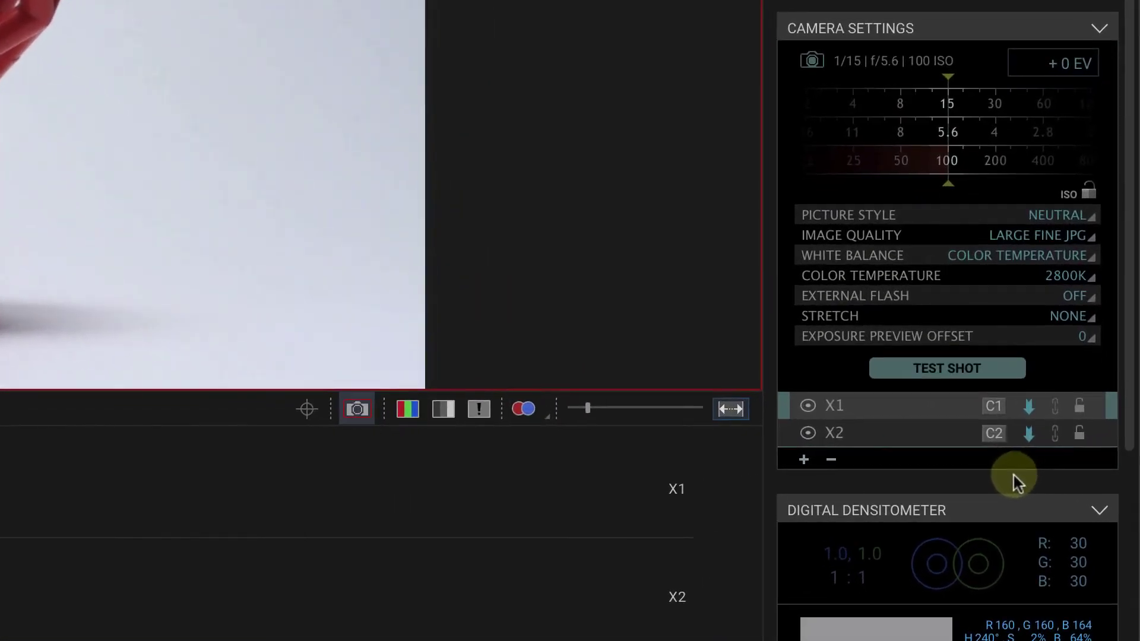
Step: Hide exposure X2 and change its shutter from 0"5 to 0"4
{"action": "left_click", "coordinate": [897, 435]}
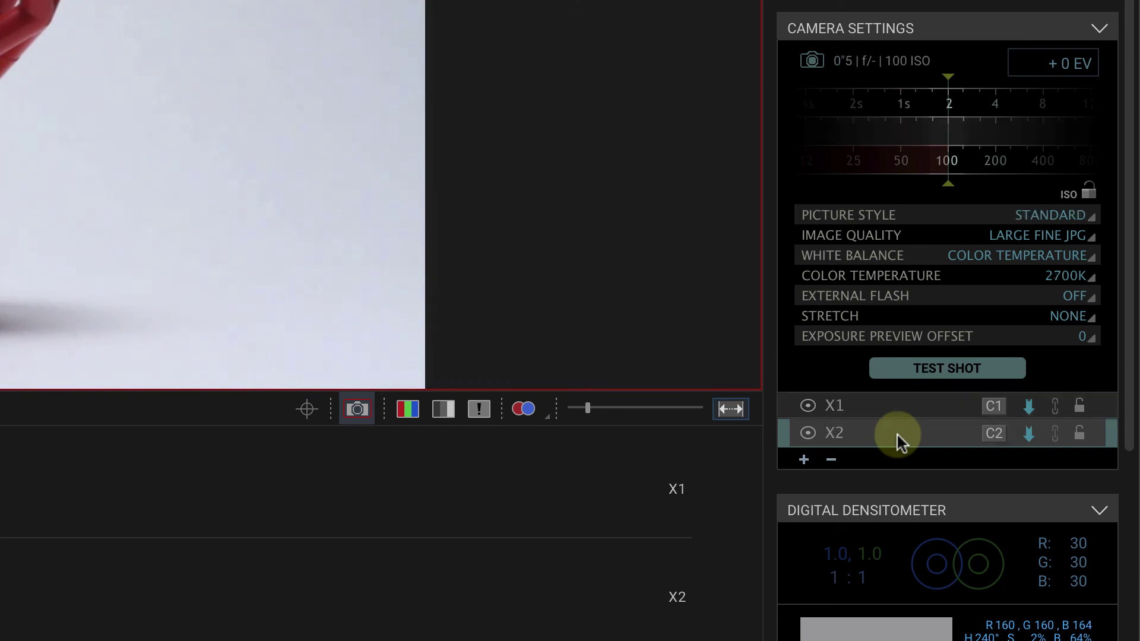
{"action": "left_click", "coordinate": [808, 434]}
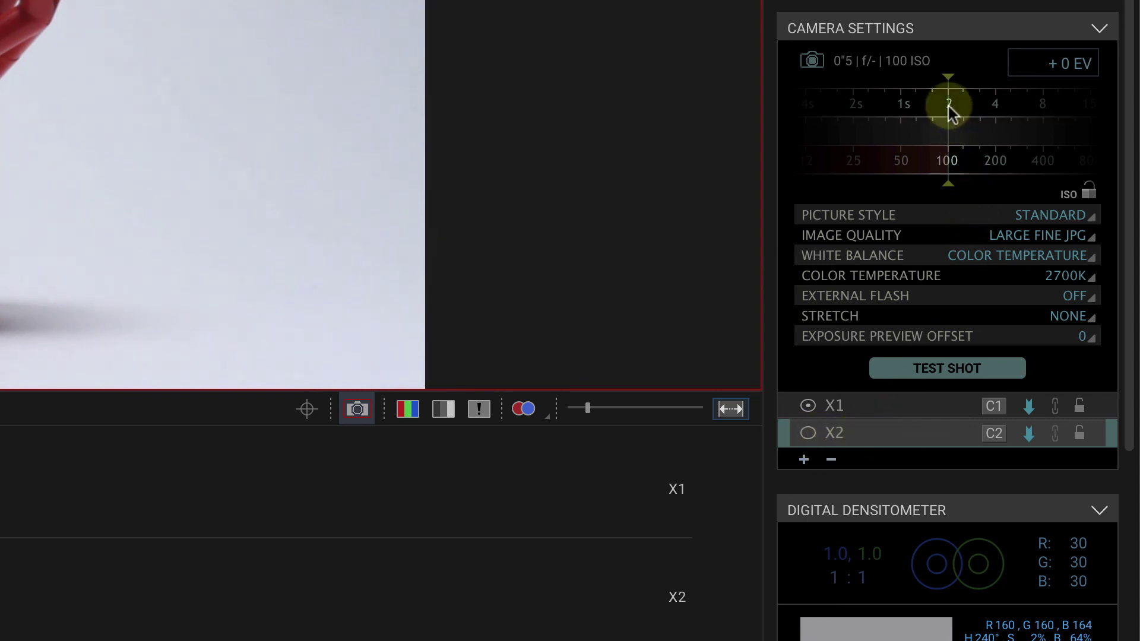
{"action": "mouse_move", "coordinate": [948, 105]}
{"action": "left_mouse_down"}
{"action": "mouse_move", "coordinate": [902, 101]}
{"action": "mouse_move", "coordinate": [949, 101]}
{"action": "left_mouse_up"}
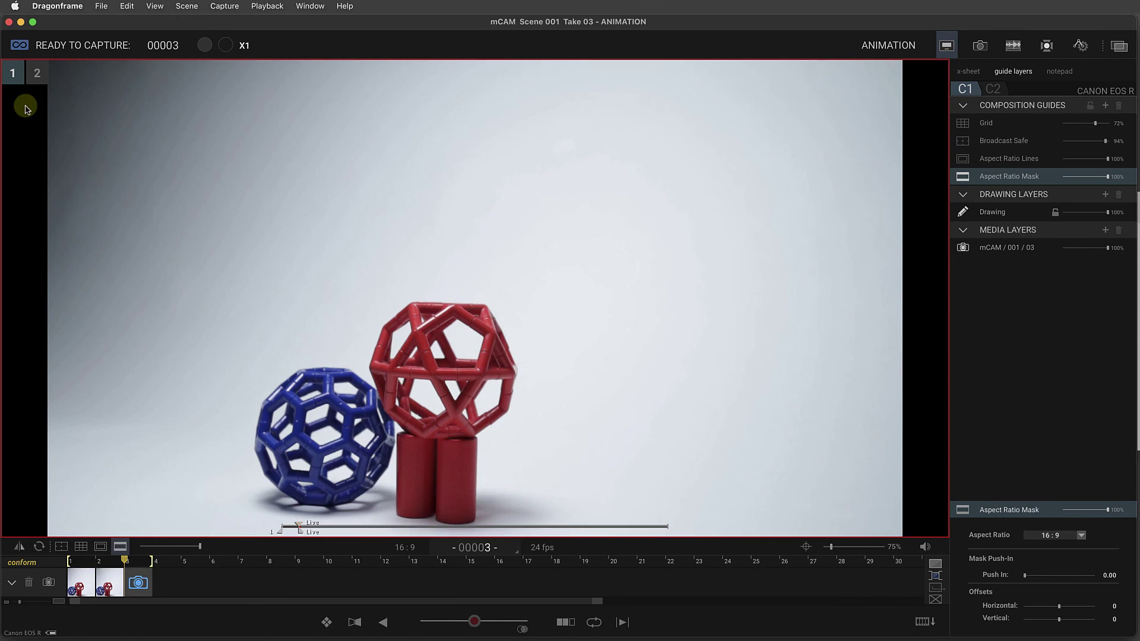
Step: Check camera views 2 and 1, then capture the next frame from both cameras
{"action": "left_click", "coordinate": [37, 73]}
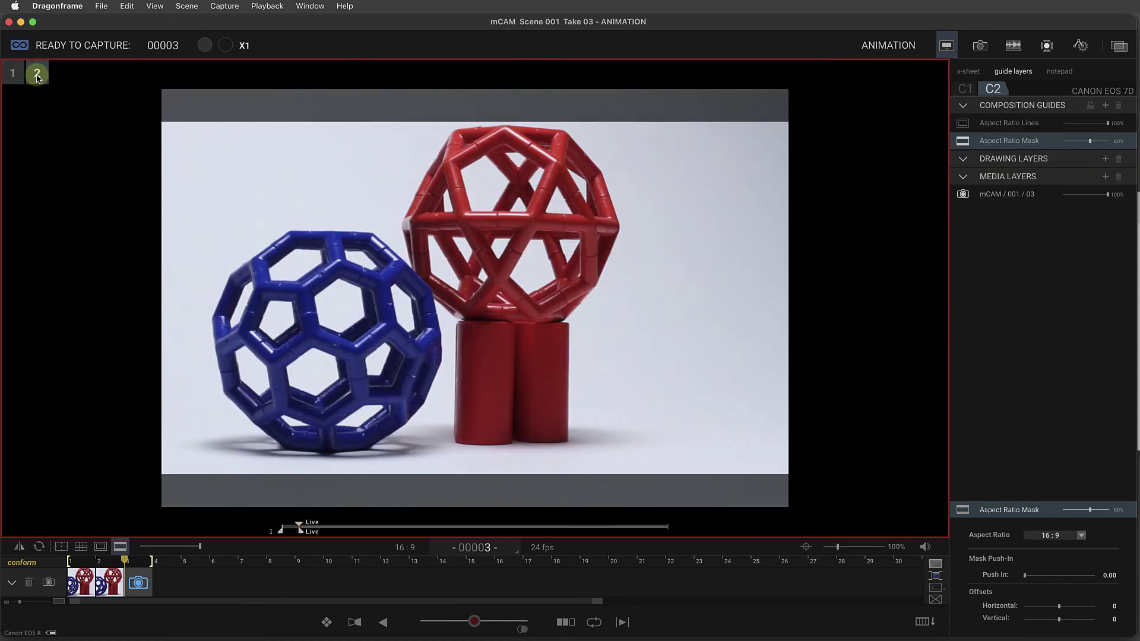
{"action": "left_click", "coordinate": [13, 73]}
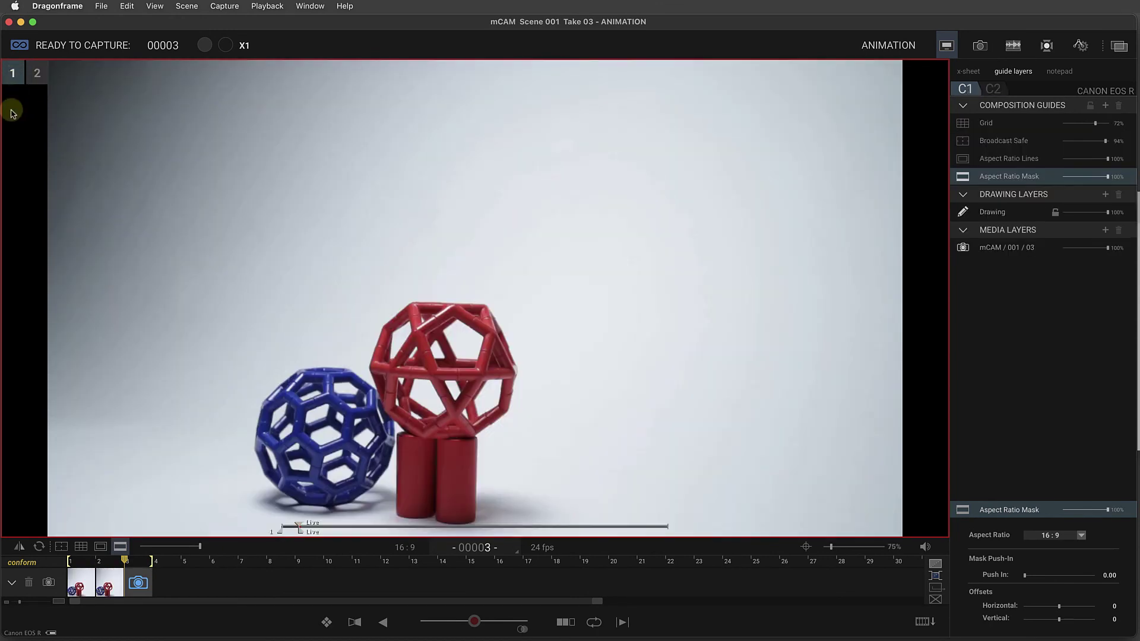
{"action": "key", "text": "Return"}
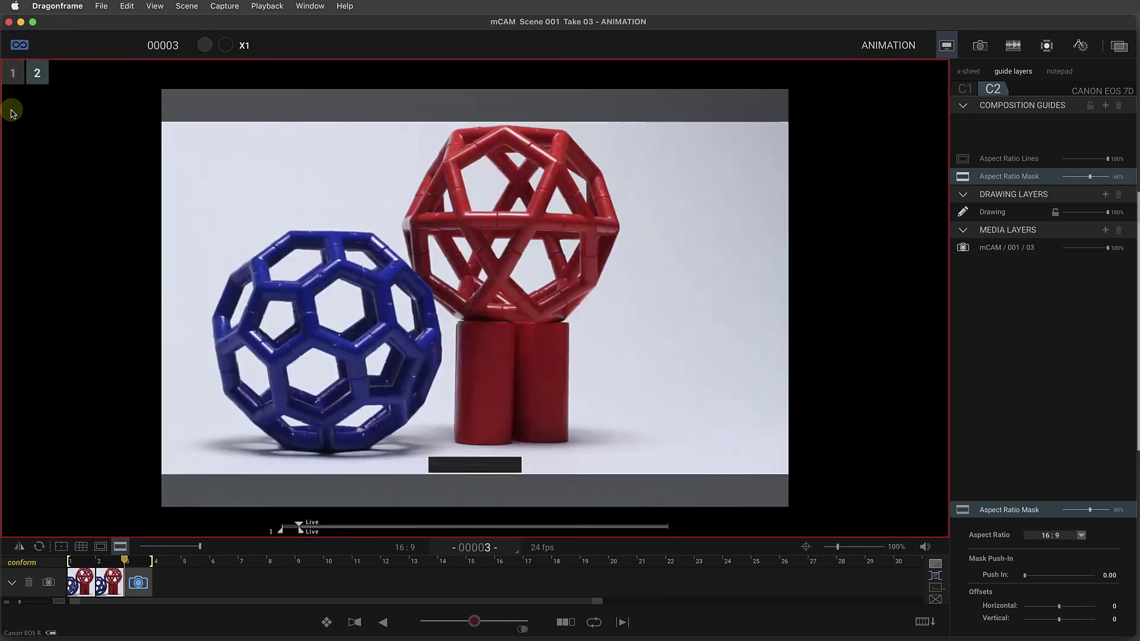